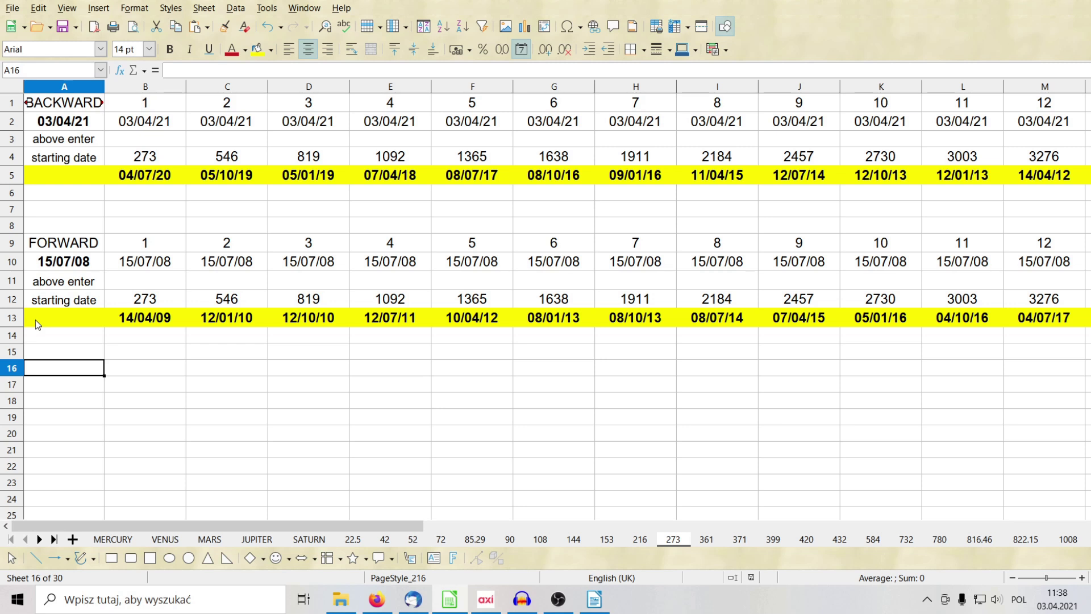
# - Inspect the start date in A10, the 273 base in B12 and the =$B$12 multiplied offset in C12
pyautogui.click(63, 263)
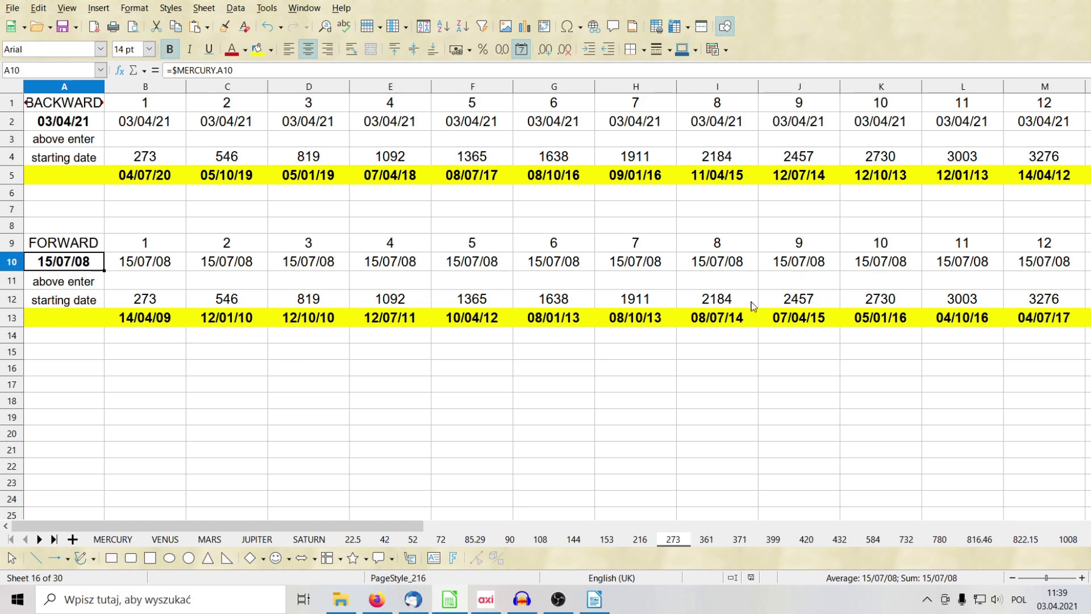
pyautogui.click(142, 304)
pyautogui.click(211, 301)
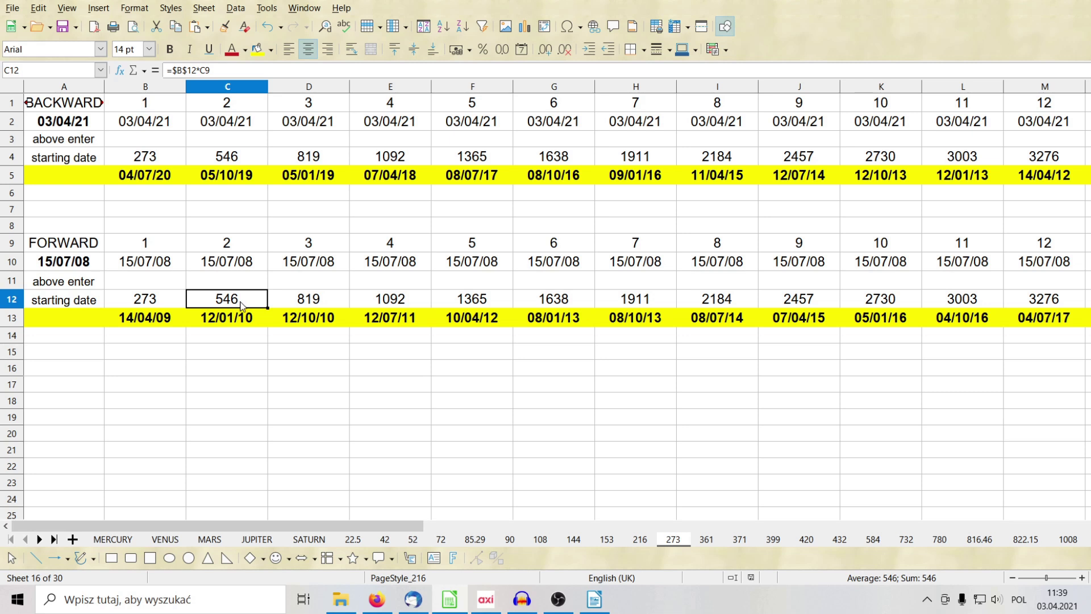
pyautogui.click(145, 306)
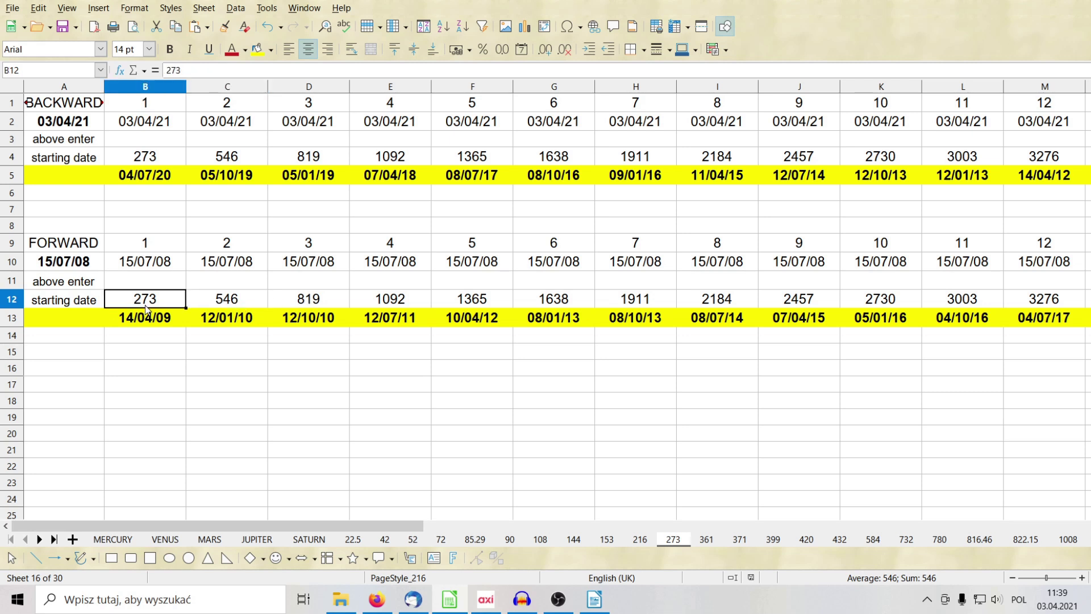
pyautogui.click(225, 302)
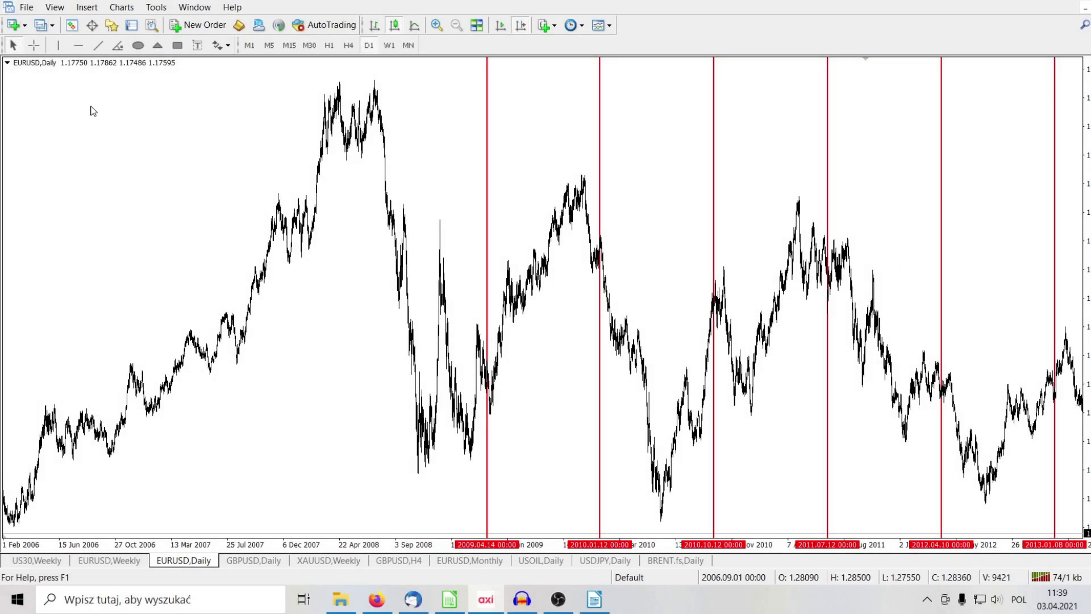
# - Draw a rectangle over the 2008 EURUSD price peak, then return to the Calc 273 sheet
pyautogui.click(178, 46)
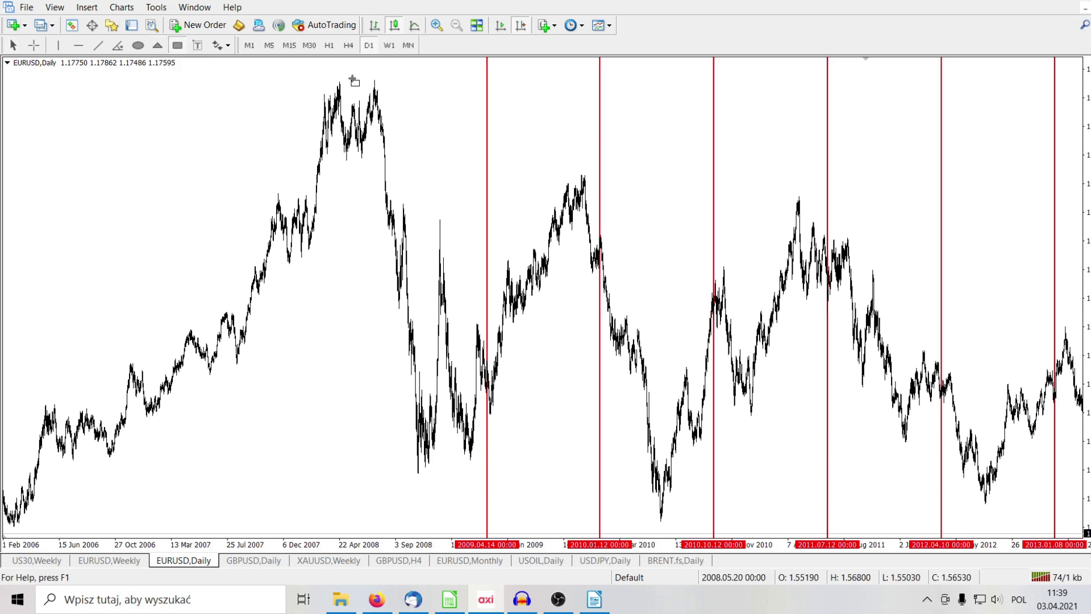
pyautogui.moveTo(366, 75); pyautogui.dragTo(391, 90)
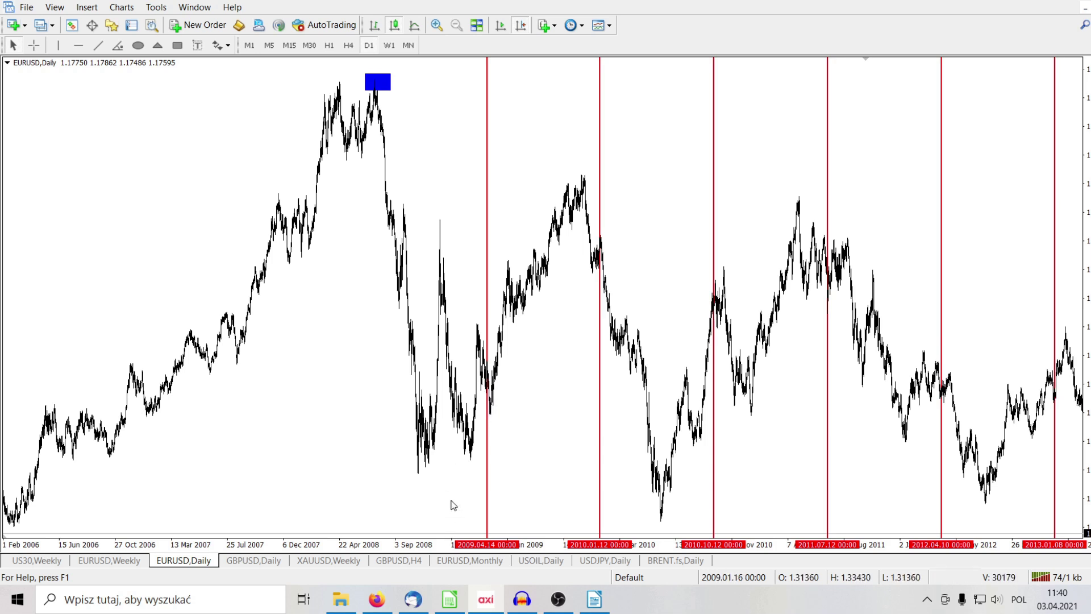
pyautogui.click(449, 600)
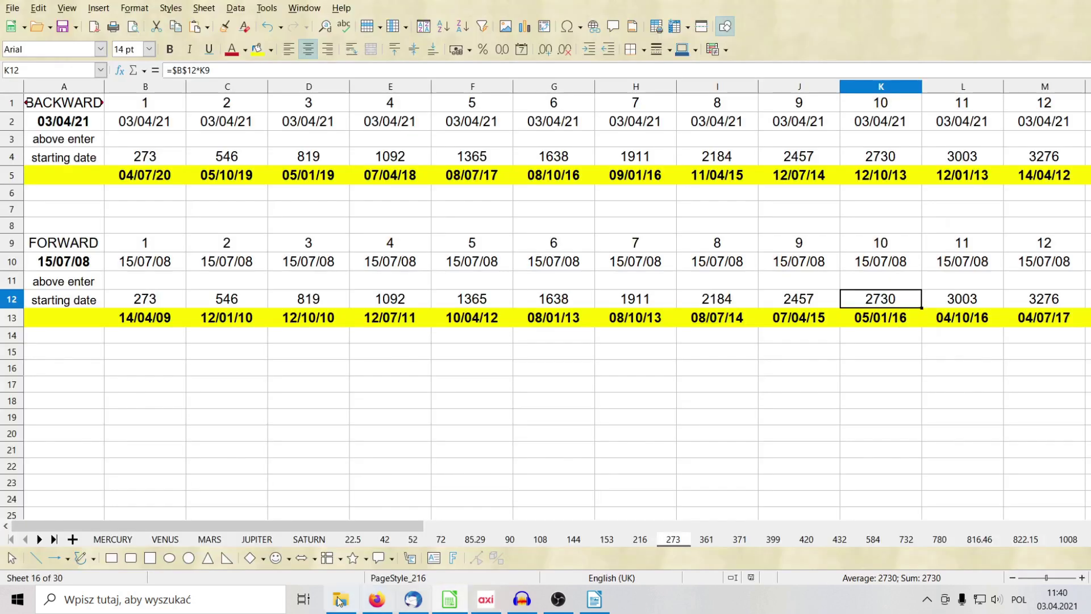
# - Read the forward date formulas in B13, C13 and D13, then switch to the EURUSD daily chart
pyautogui.click(146, 320)
pyautogui.click(229, 325)
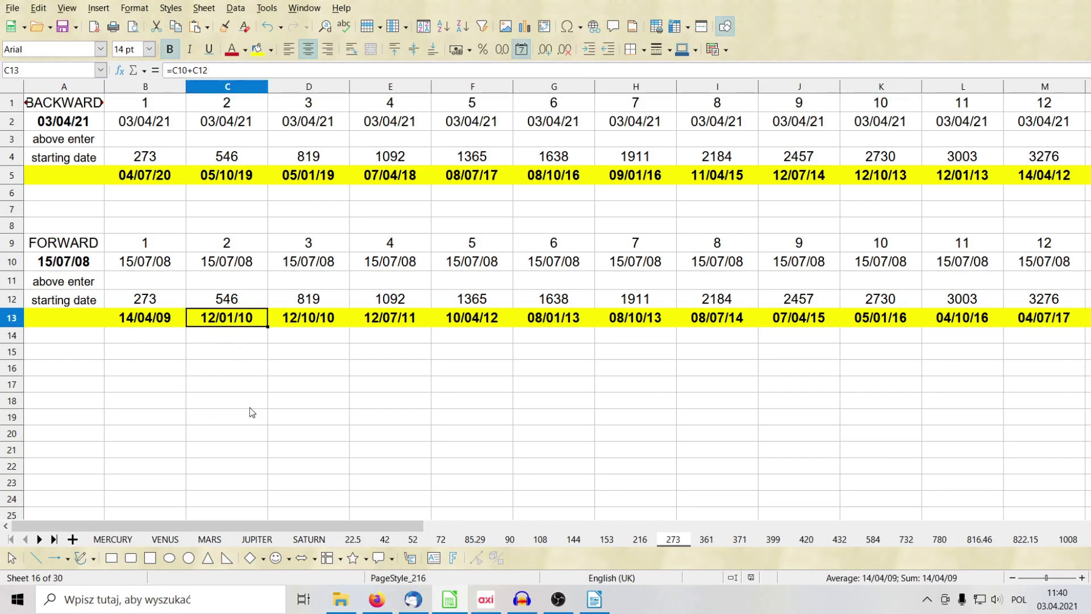
pyautogui.click(316, 324)
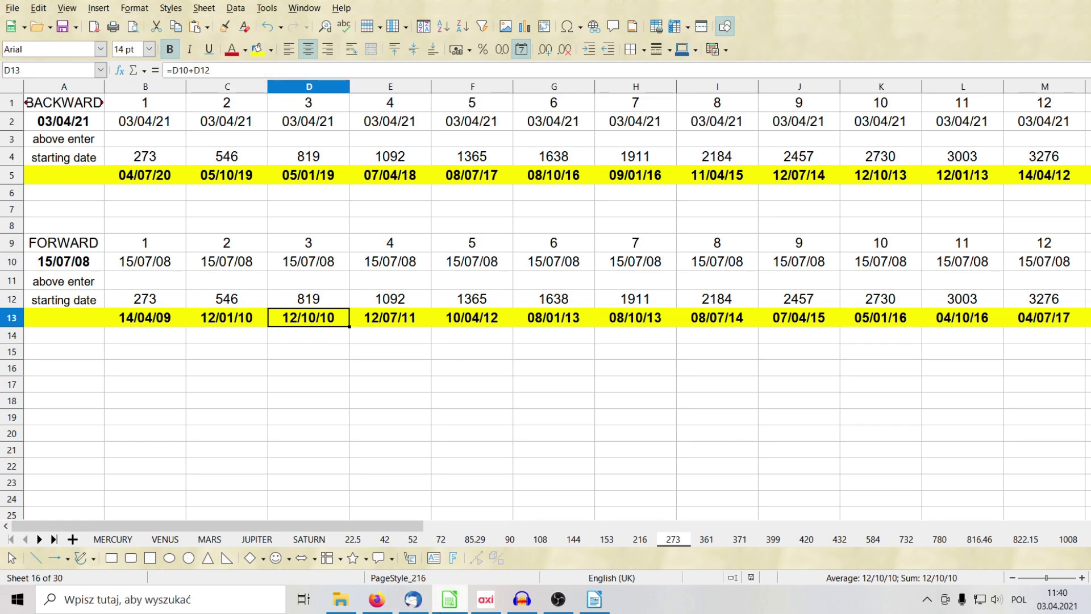
pyautogui.click(483, 599)
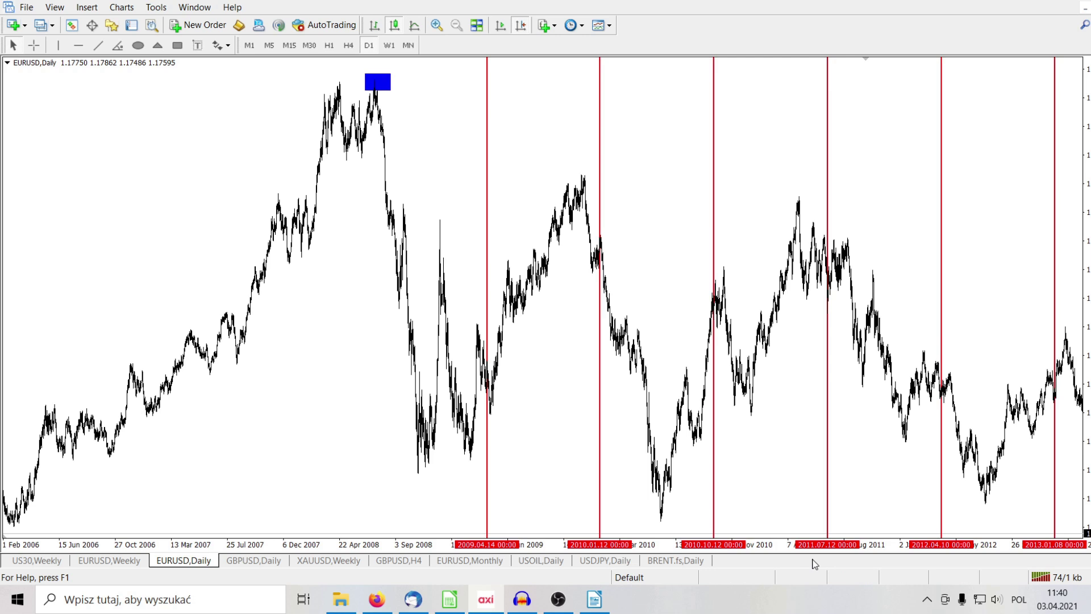
# - Pan and zoom the EURUSD daily chart forward past the 2010.01.12 and 2010.10.12 red lines
pyautogui.moveTo(831, 513); pyautogui.dragTo(444, 383)
pyautogui.moveTo(826, 365); pyautogui.dragTo(764, 370)
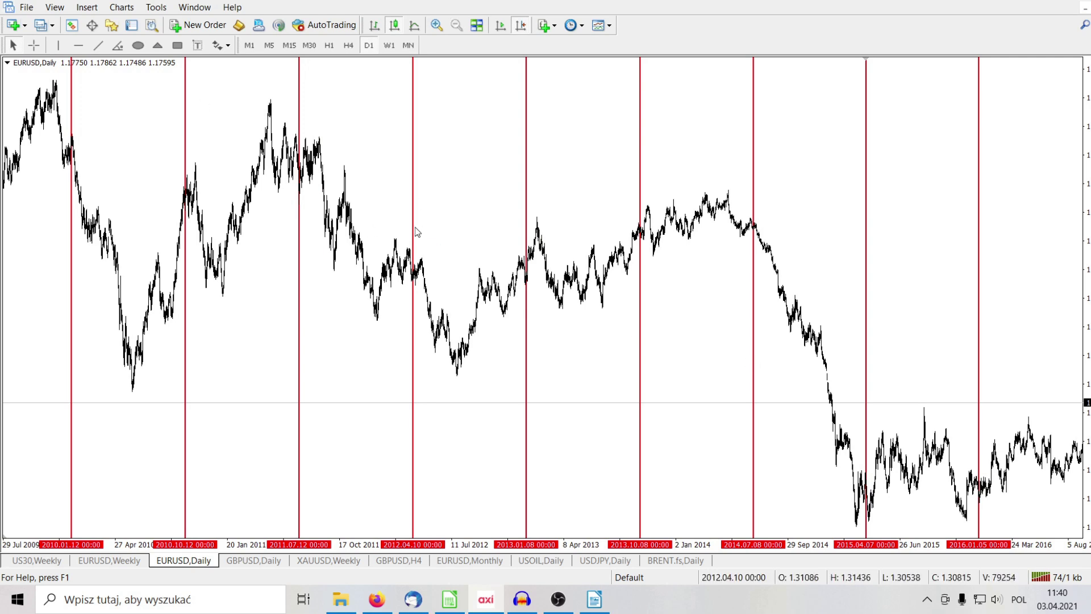
pyautogui.click(437, 25)
pyautogui.click(436, 25)
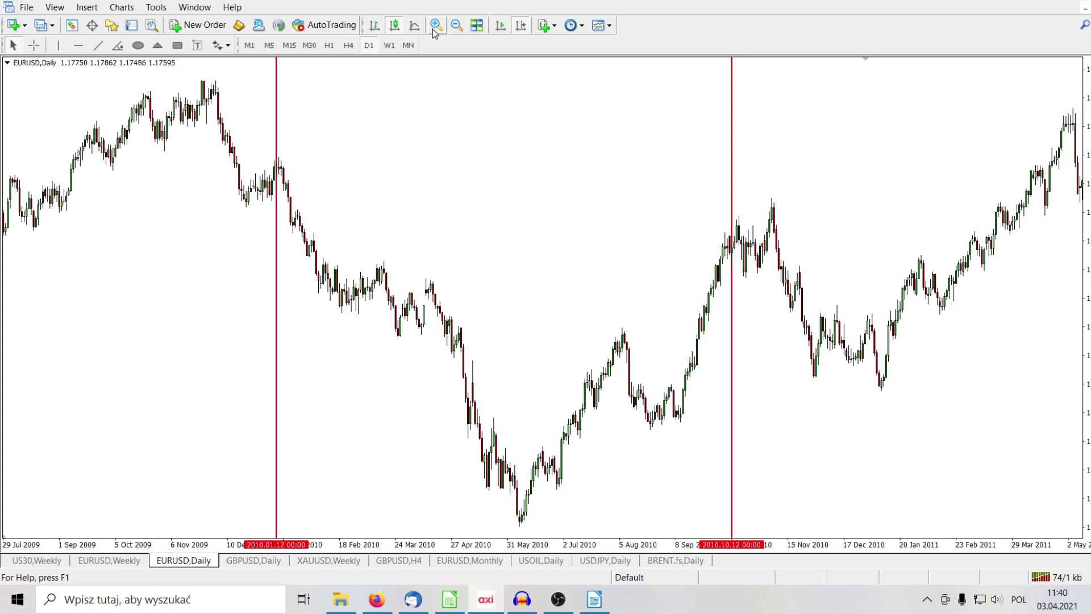
pyautogui.click(437, 25)
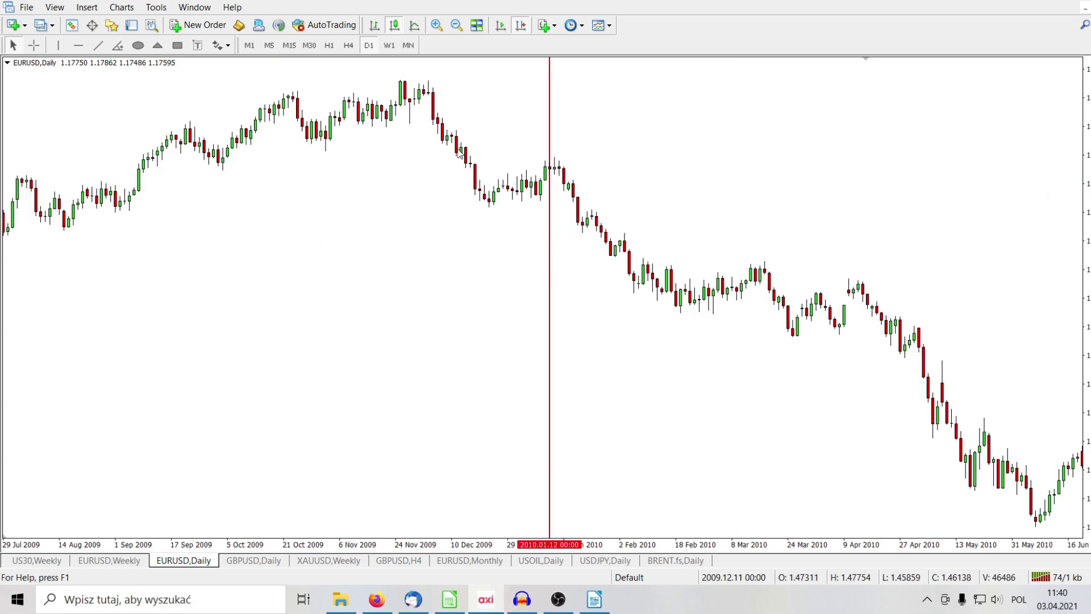
pyautogui.moveTo(859, 228); pyautogui.dragTo(214, 131)
pyautogui.moveTo(676, 248); pyautogui.dragTo(381, 181)
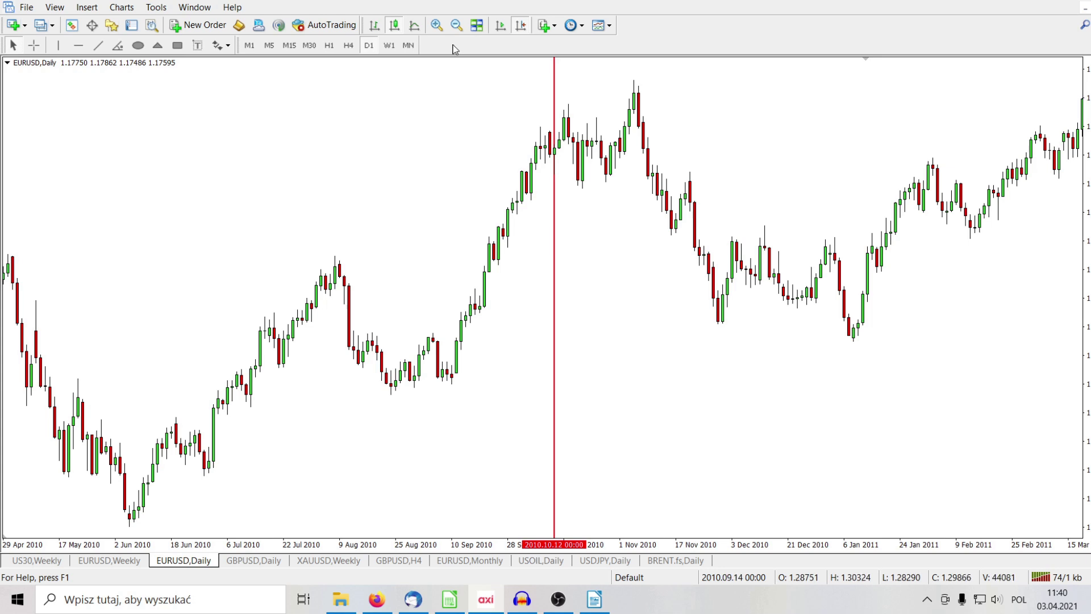
pyautogui.click(456, 25)
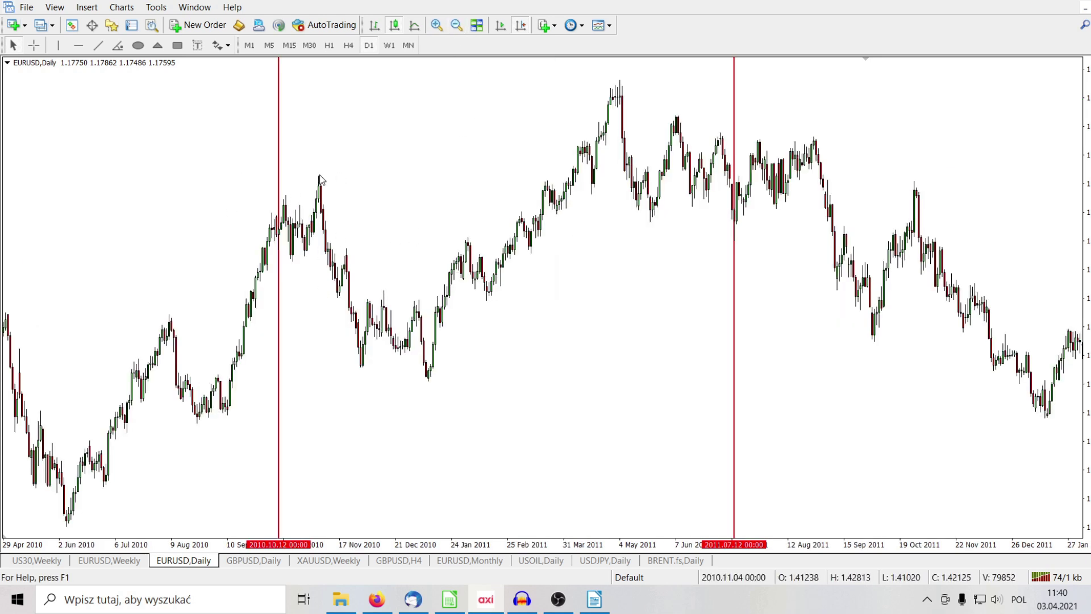
pyautogui.click(436, 25)
pyautogui.click(437, 25)
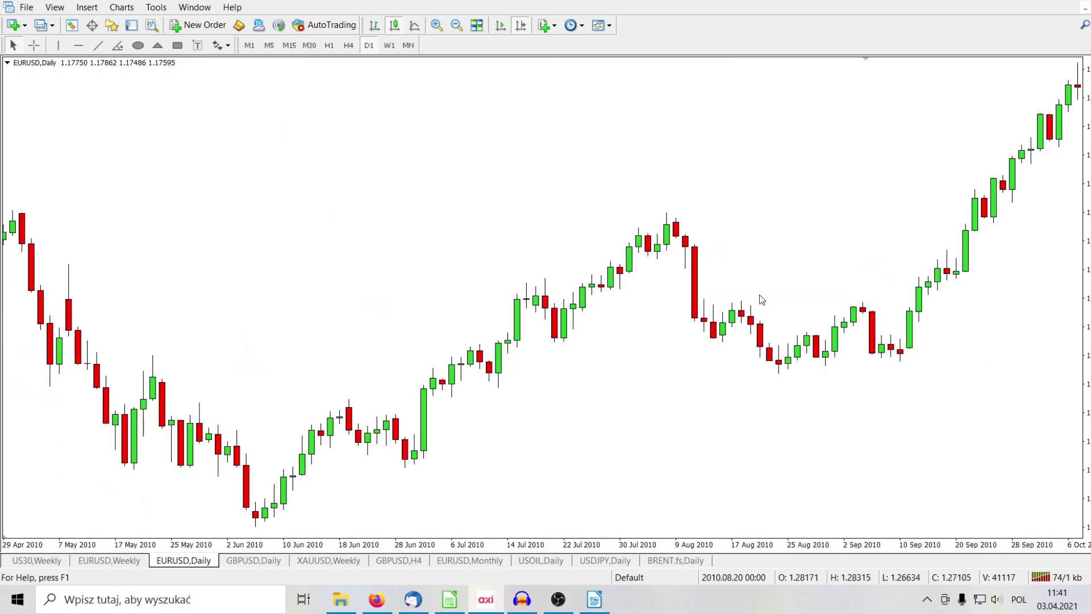
pyautogui.scroll(-5, 759, 294)
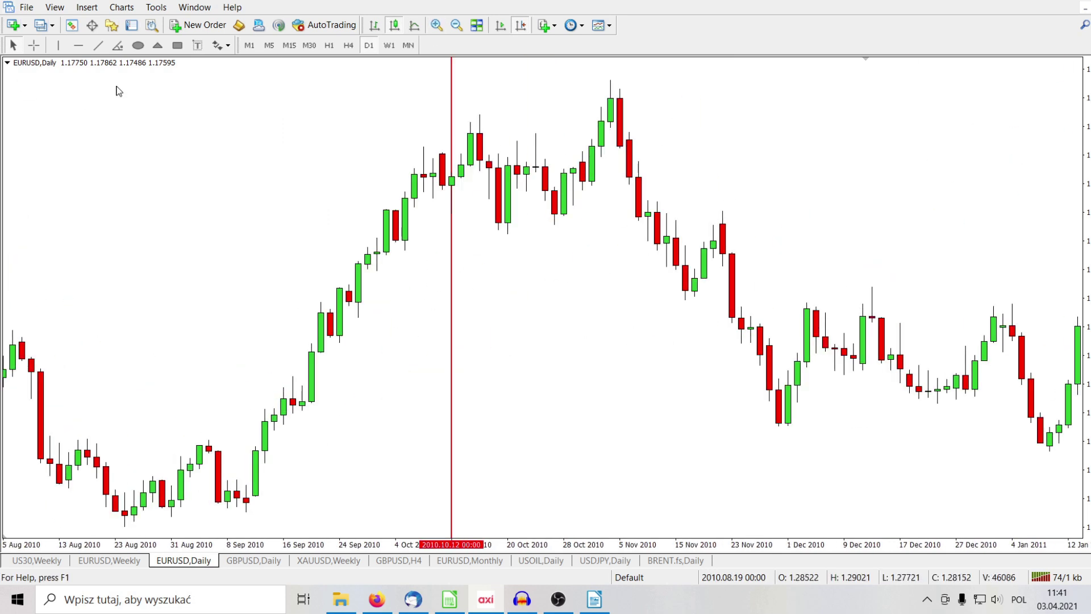
pyautogui.scroll(-10, 823, 308)
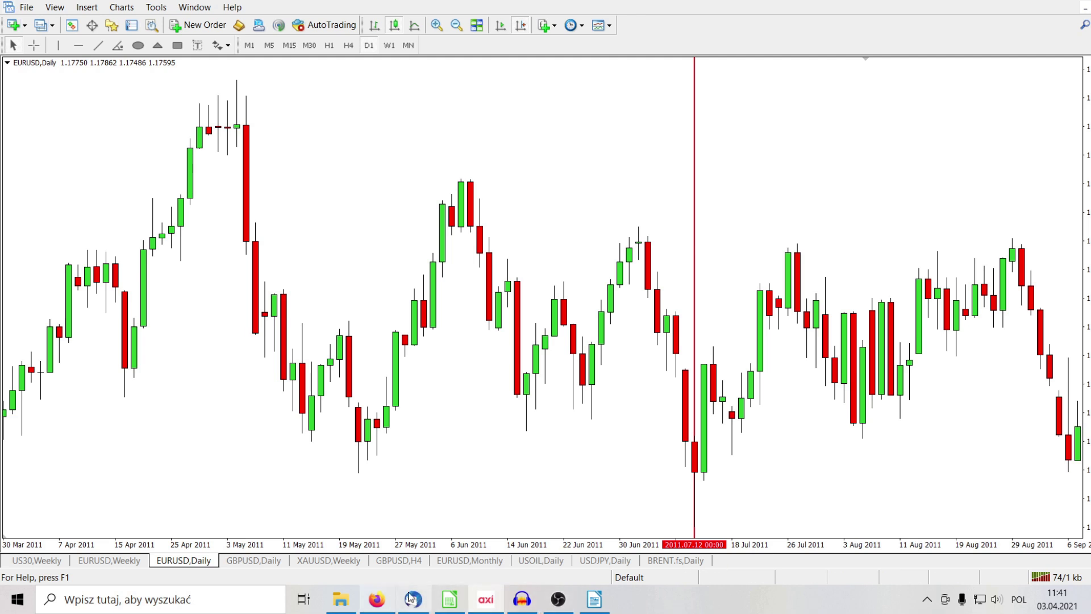
# - Recheck the Calc date sheet, then scroll the chart forward to January–June 2014
pyautogui.click(449, 607)
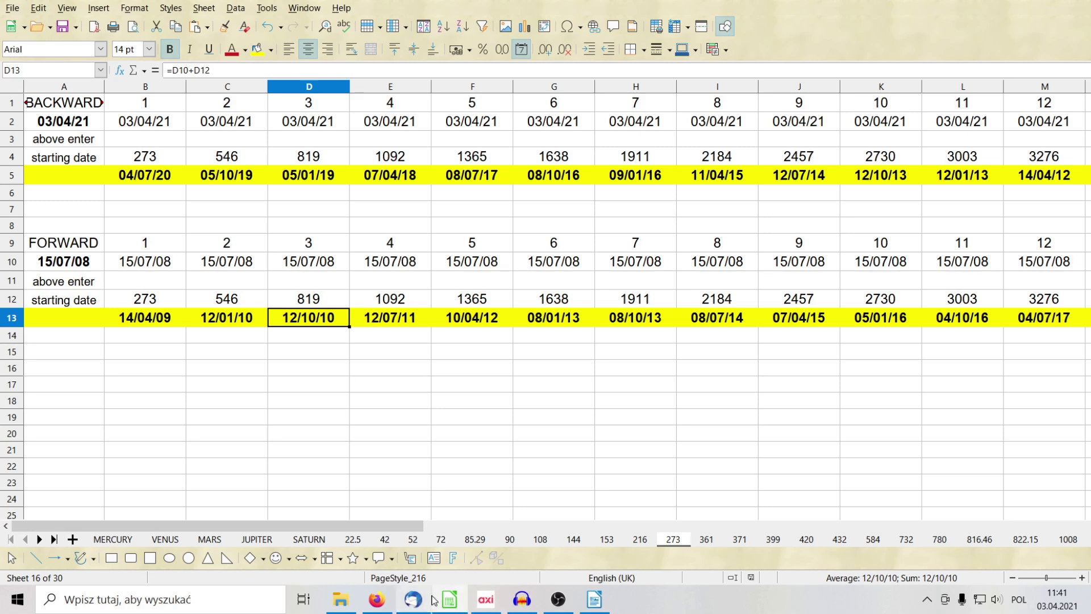
pyautogui.click(484, 606)
pyautogui.scroll(-15, 889, 275)
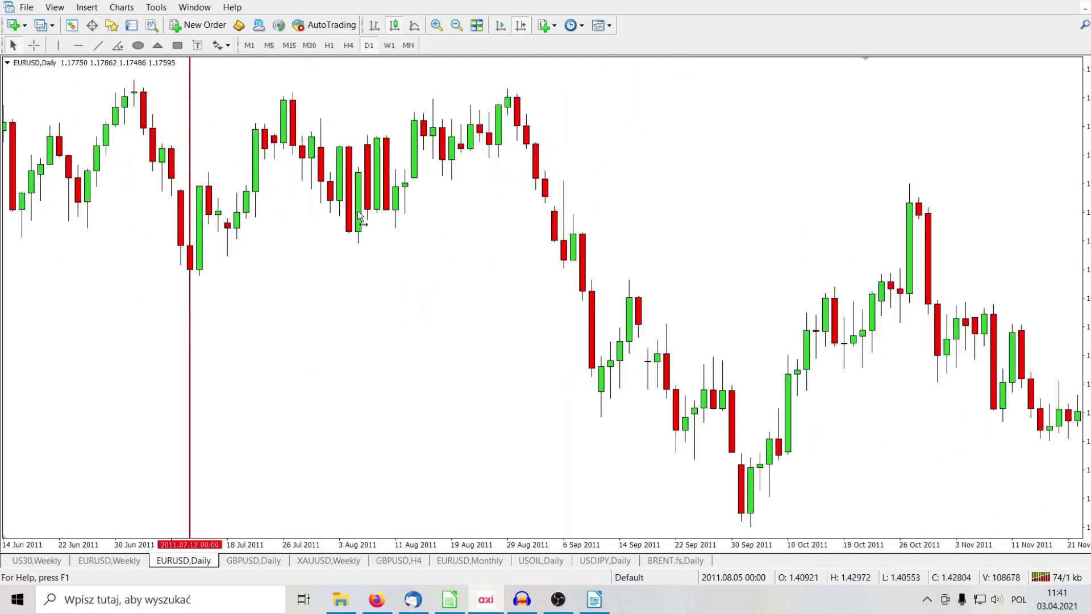
pyautogui.scroll(-4, 318, 157)
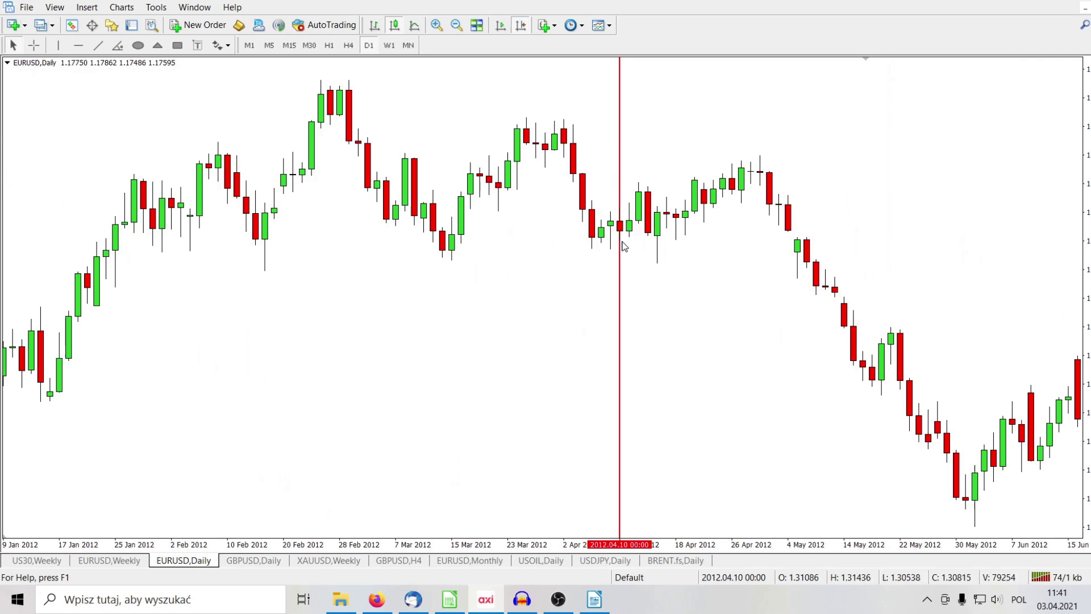
pyautogui.scroll(-18, 619, 217)
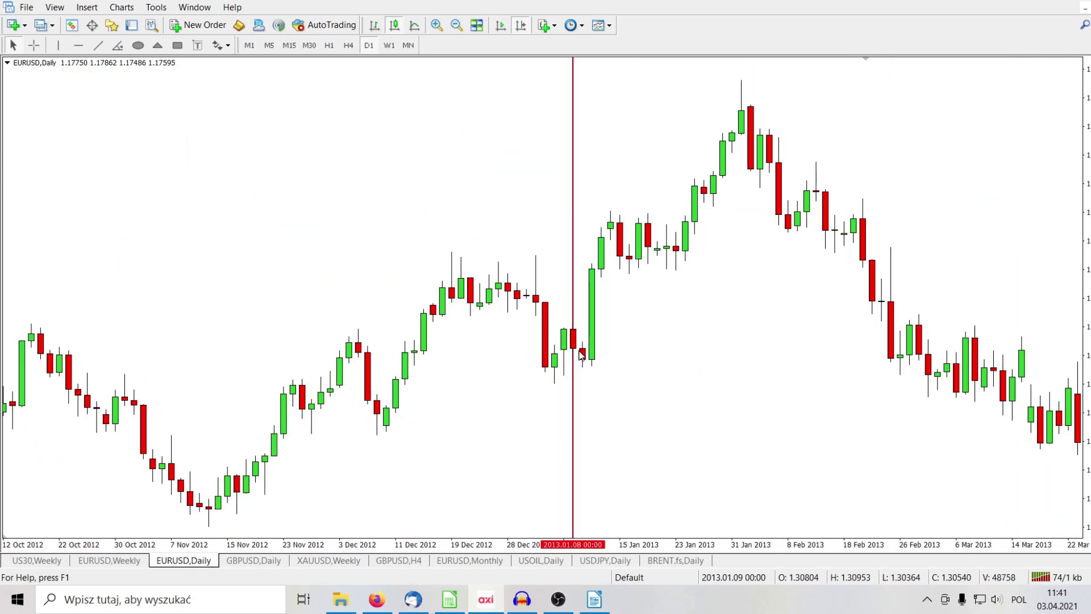
pyautogui.scroll(-20, 773, 407)
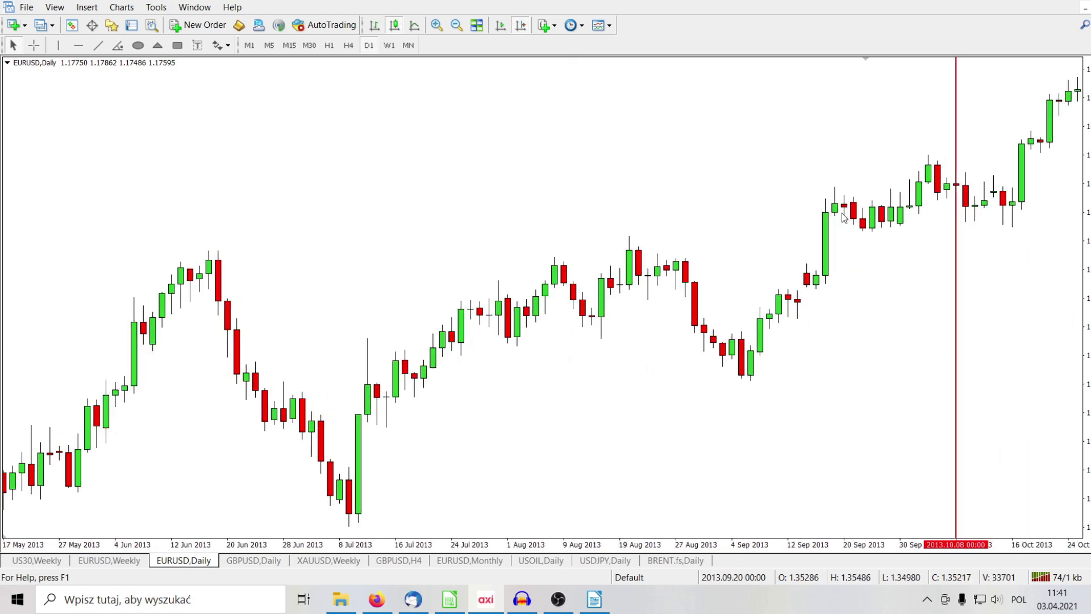
pyautogui.scroll(-8, 851, 316)
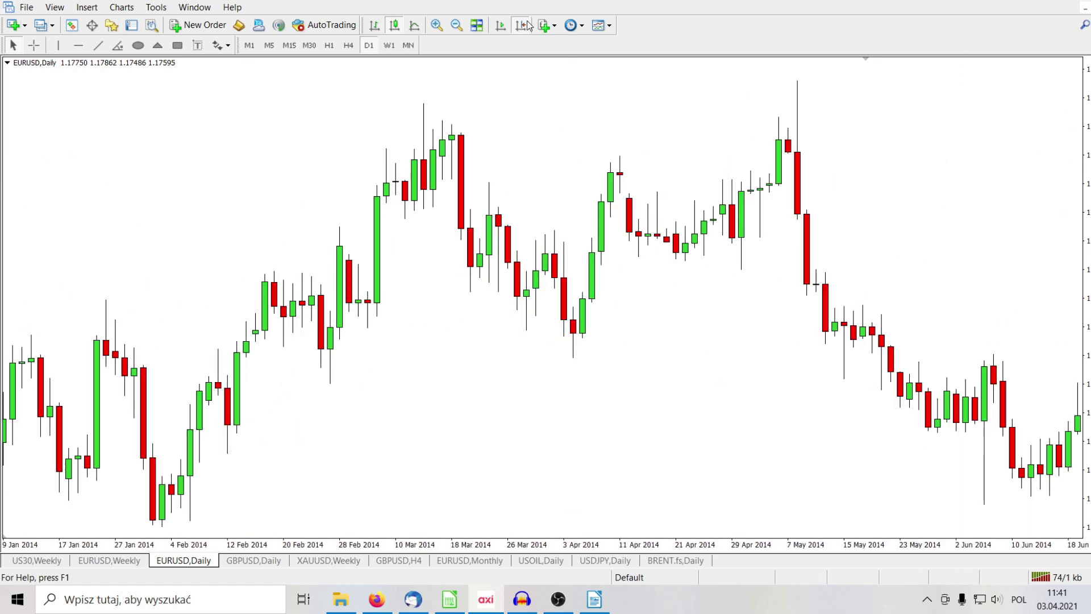
# - Zoom out and move the chart through the July 2014 and April 2015 red lines toward January 2016
pyautogui.click(455, 25)
pyautogui.moveTo(887, 225); pyautogui.dragTo(480, 162)
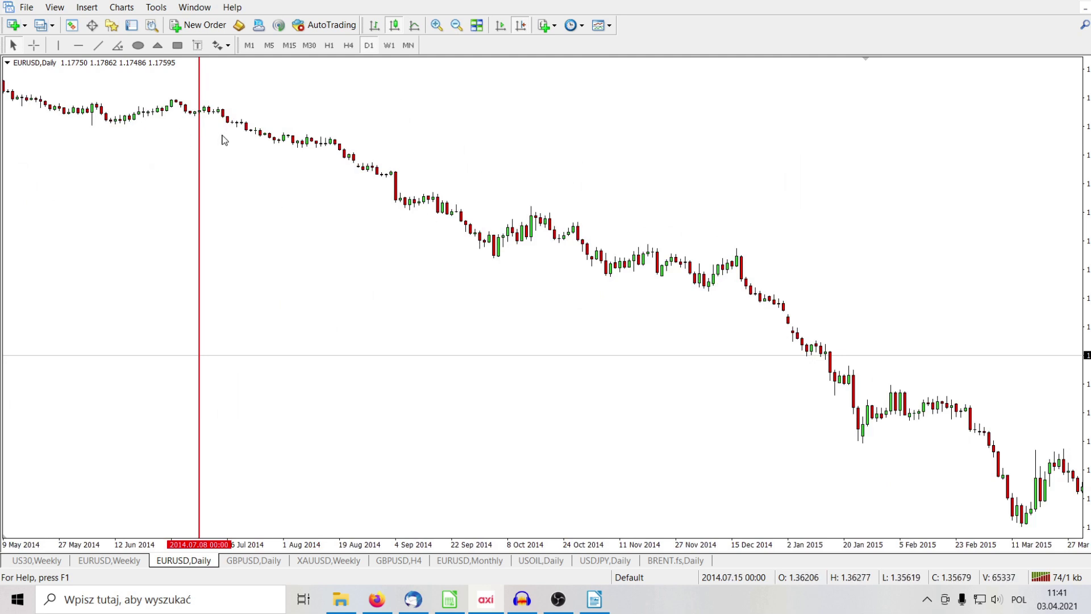
pyautogui.moveTo(605, 195); pyautogui.dragTo(78, 127)
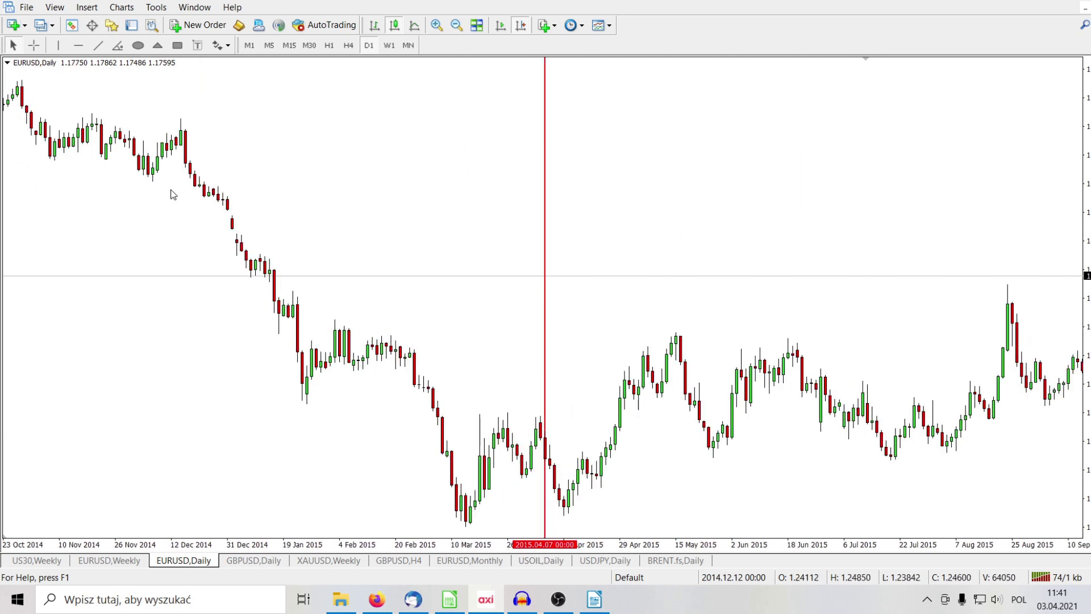
pyautogui.moveTo(172, 195); pyautogui.dragTo(697, 167)
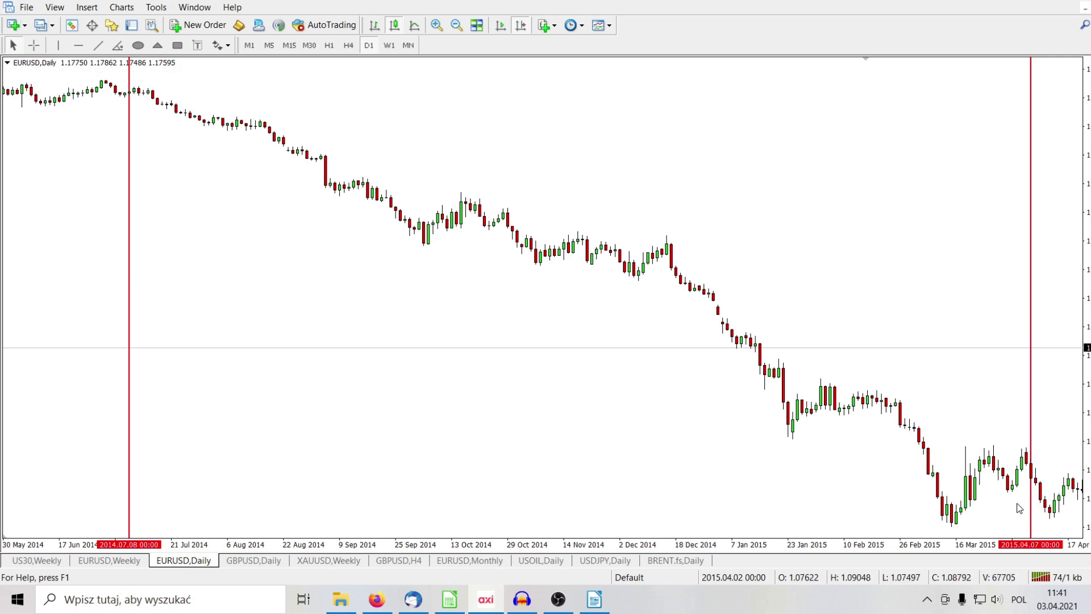
pyautogui.moveTo(1045, 486); pyautogui.dragTo(574, 352)
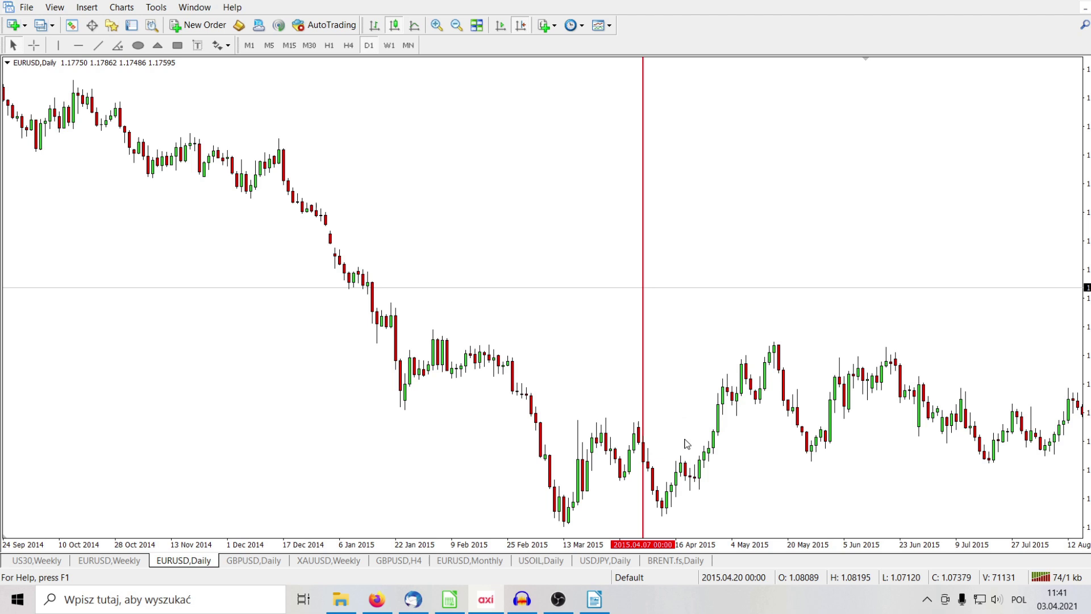
pyautogui.moveTo(995, 398); pyautogui.dragTo(334, 334)
pyautogui.moveTo(702, 275); pyautogui.dragTo(526, 273)
pyautogui.moveTo(873, 235); pyautogui.dragTo(311, 251)
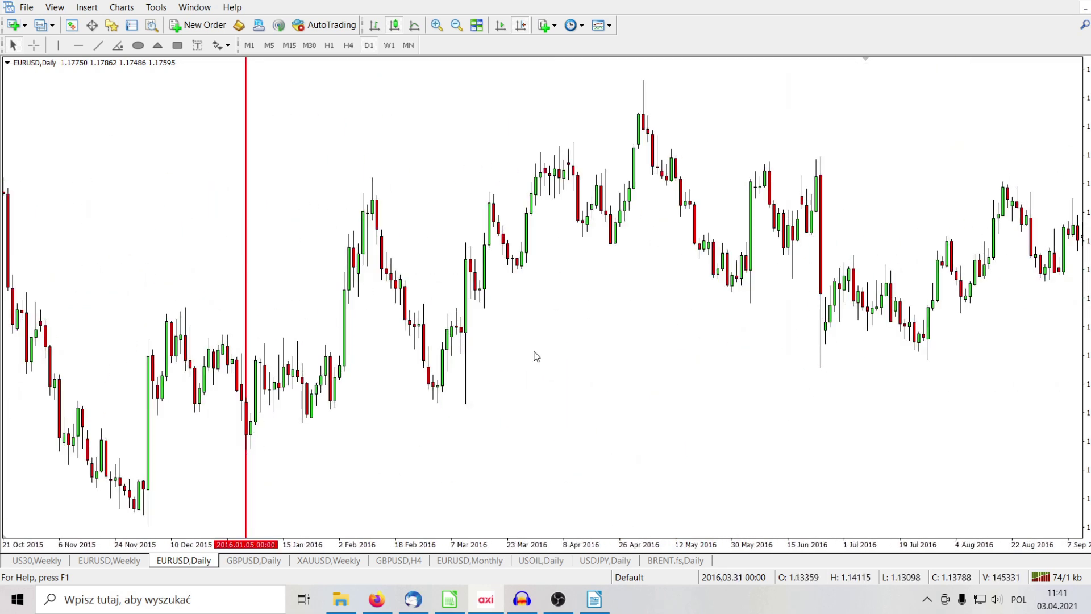
# - Advance the chart past the July 2017, April 2018 and January 2019 lines to the 2020.06.30 line
pyautogui.moveTo(523, 275); pyautogui.dragTo(3, 275)
pyautogui.moveTo(756, 245); pyautogui.dragTo(675, 244)
pyautogui.moveTo(1052, 239); pyautogui.dragTo(138, 201)
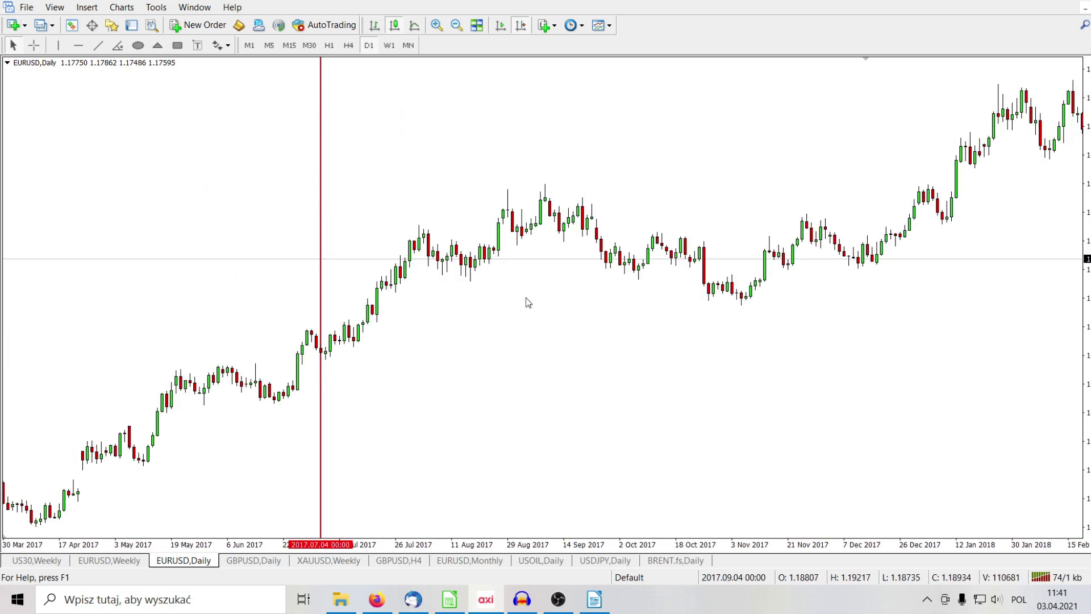
pyautogui.moveTo(524, 295); pyautogui.dragTo(3, 253)
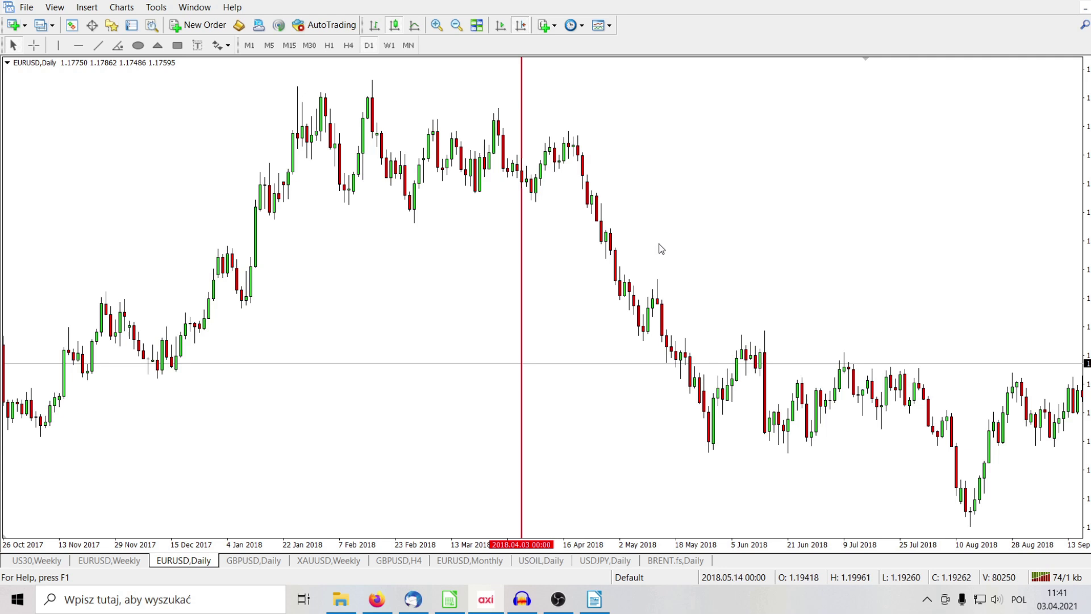
pyautogui.moveTo(799, 212); pyautogui.dragTo(242, 227)
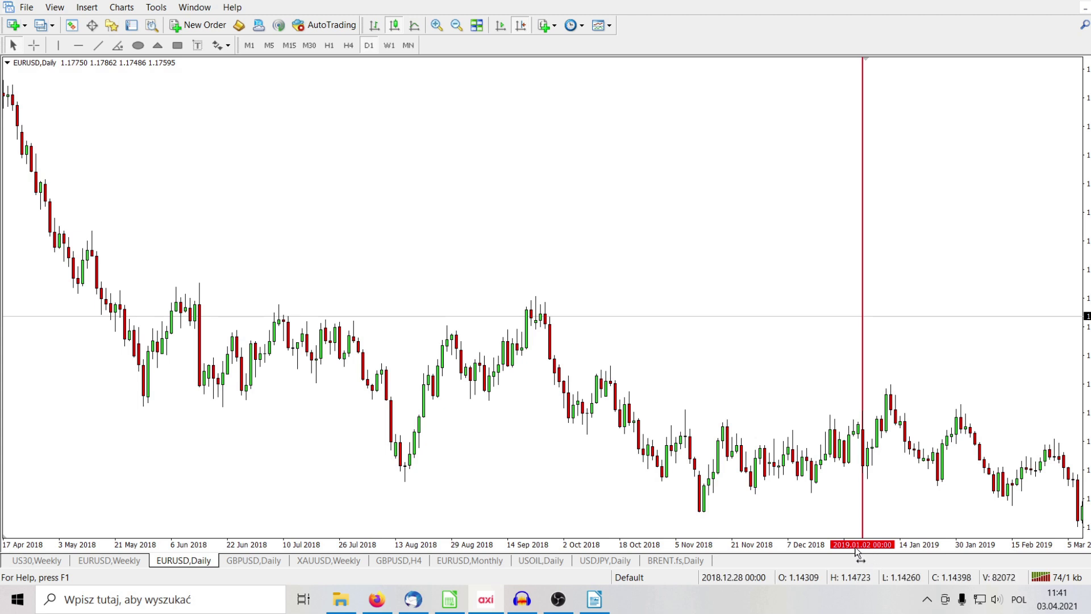
pyautogui.moveTo(864, 471)
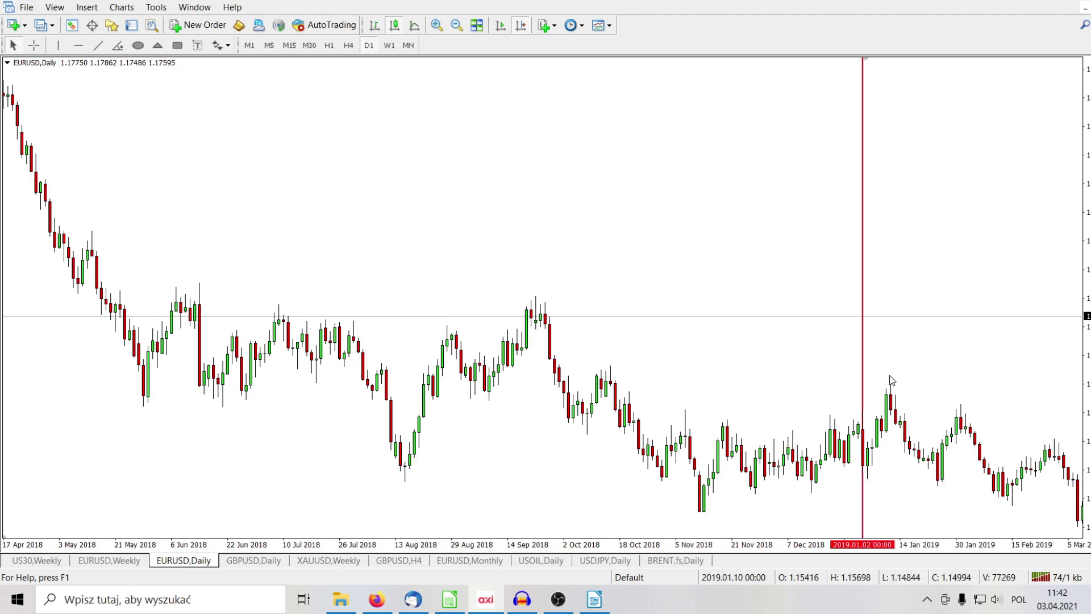
pyautogui.scroll(-5, 962, 331)
pyautogui.scroll(-8, 957, 288)
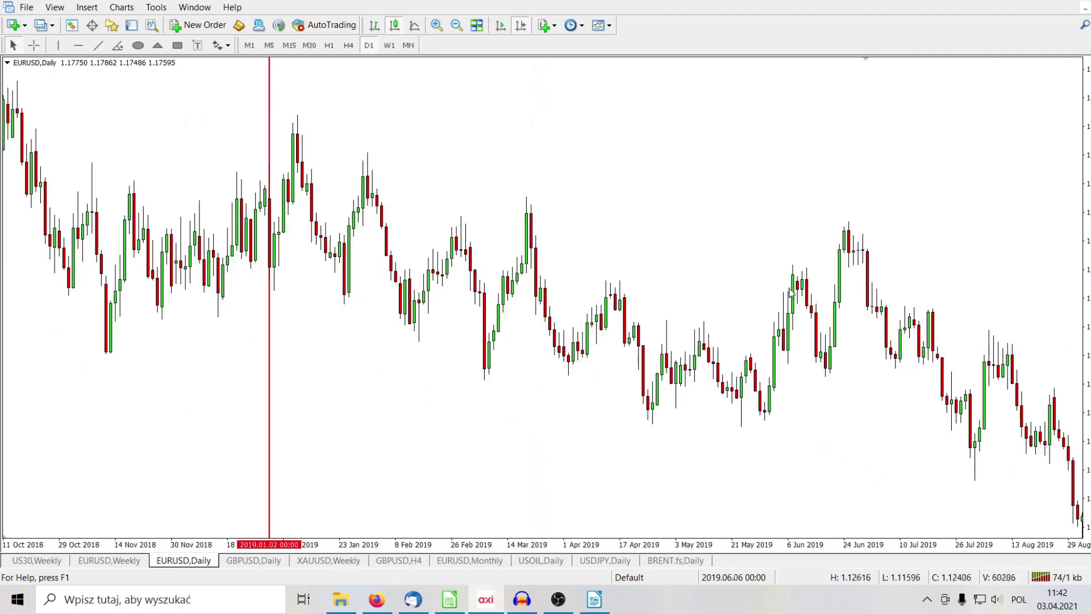
pyautogui.scroll(-1, 658, 270)
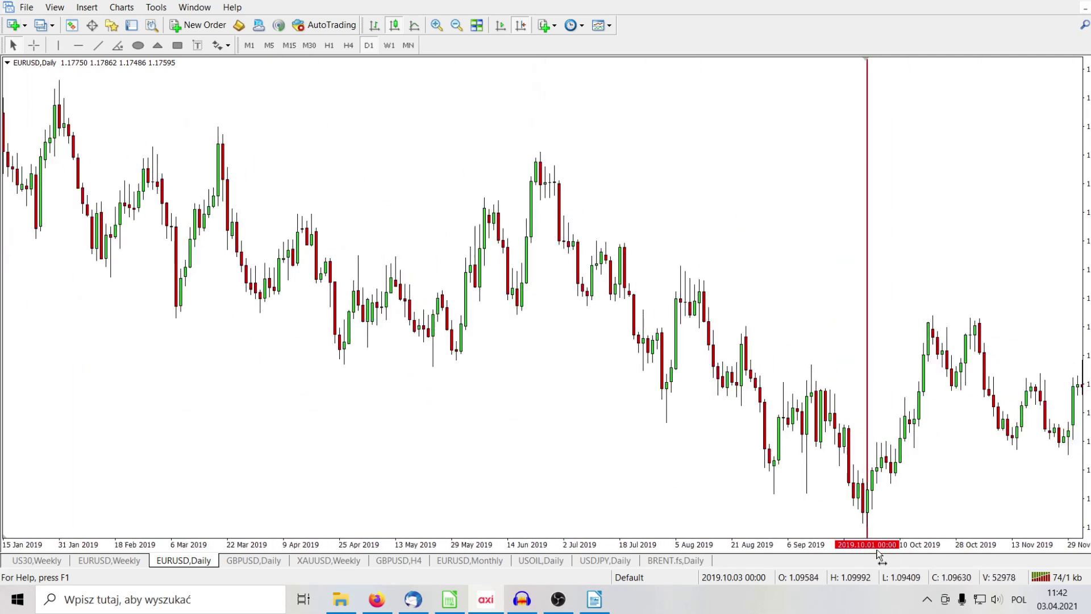
pyautogui.scroll(-4, 987, 451)
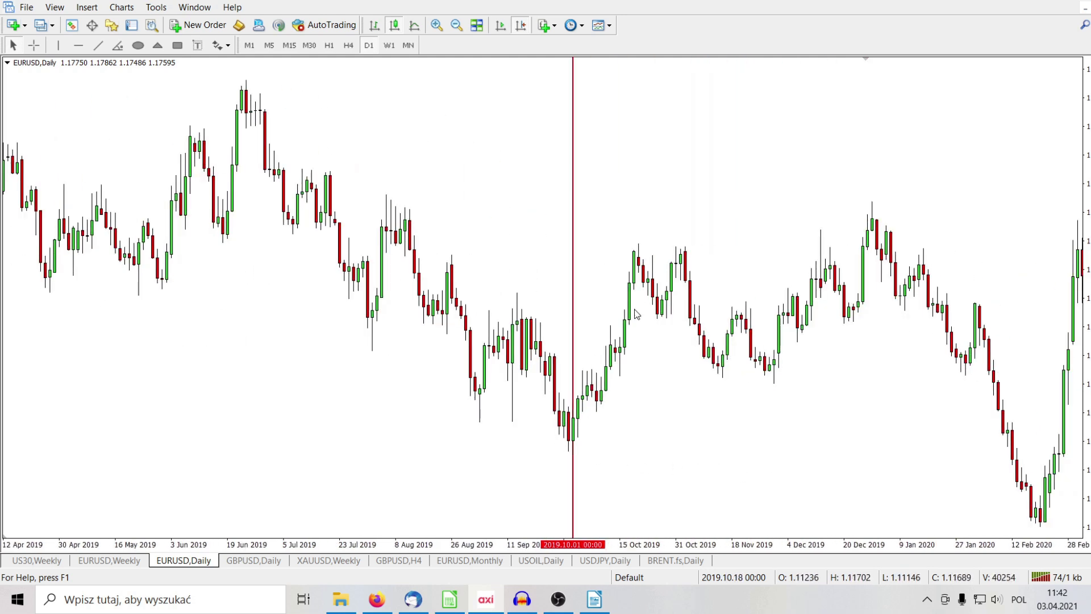
pyautogui.scroll(-9, 683, 325)
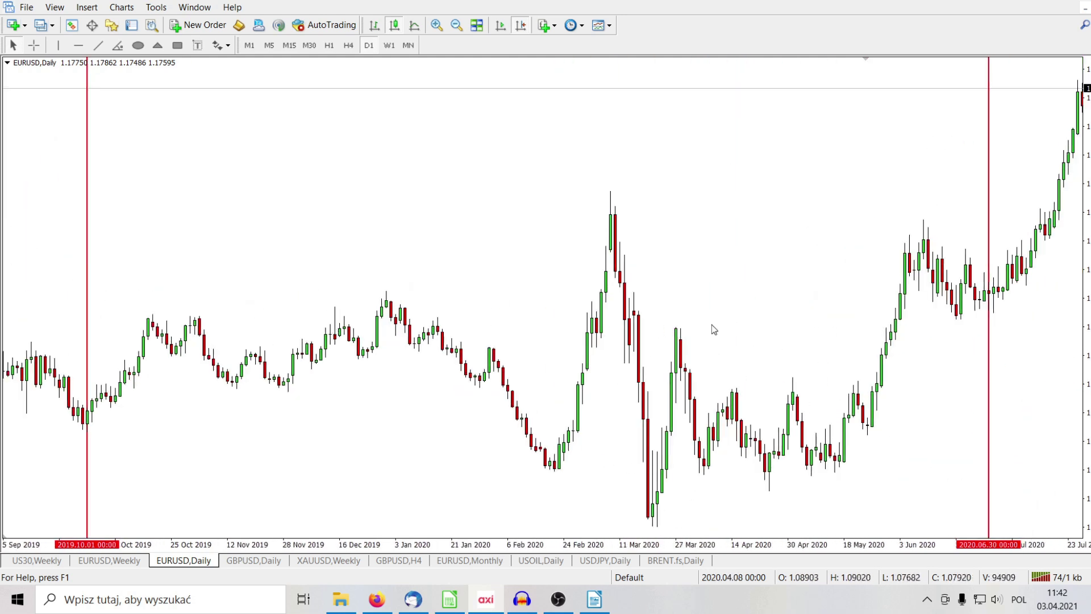
pyautogui.scroll(-2, 560, 319)
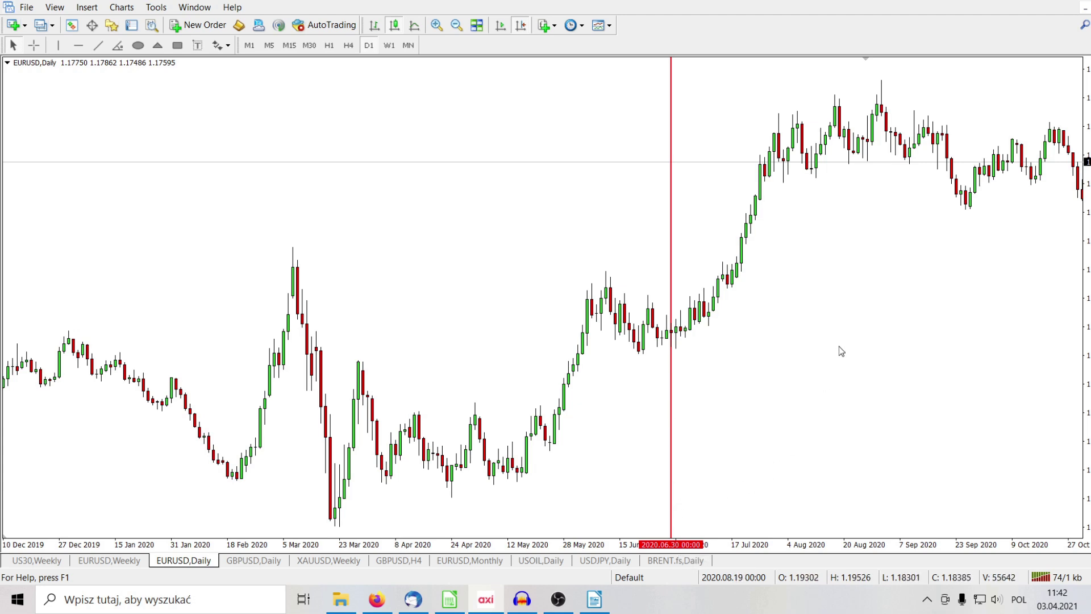
# - Reach the latest bars and place a horizontal line at 1.17113 on the 2021.03.30 low
pyautogui.moveTo(947, 346); pyautogui.dragTo(448, 340)
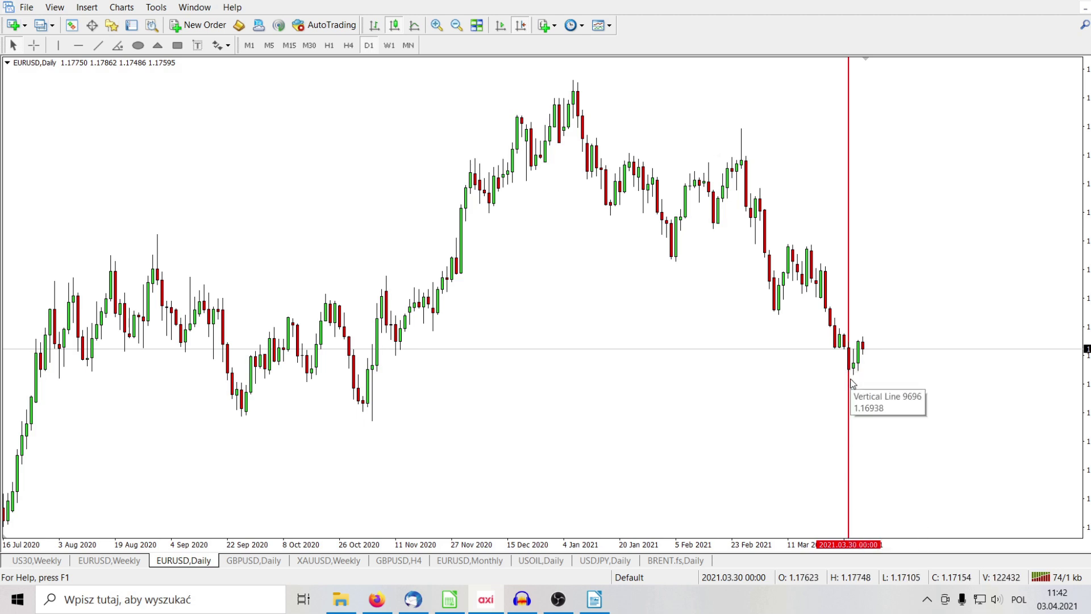
pyautogui.click(79, 46)
pyautogui.click(850, 371)
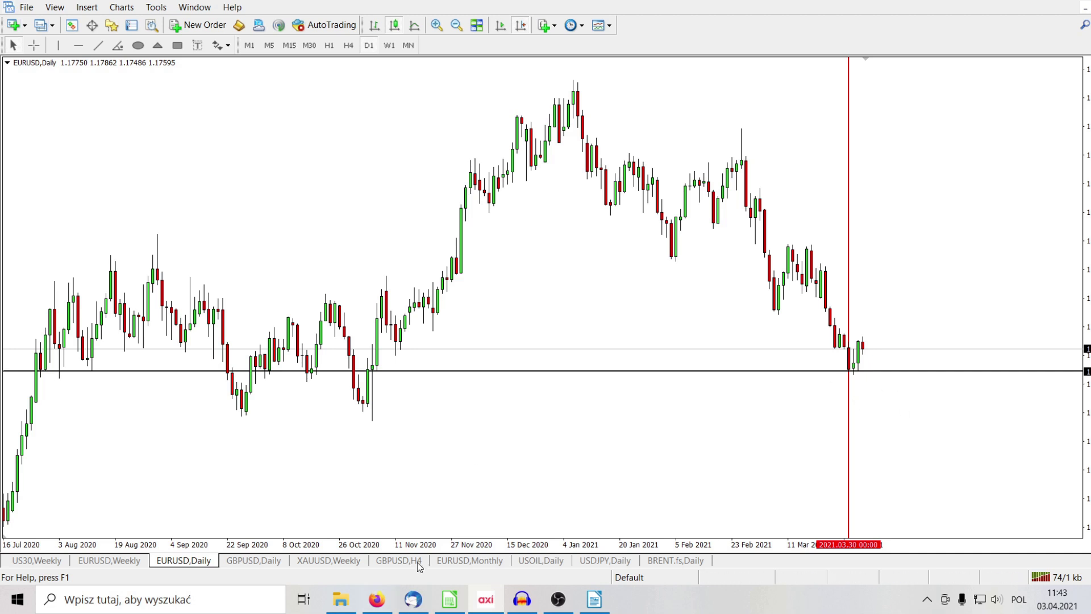
# - On the Calc 273 sheet, check R13 (30/03/21) and S13 (28/12/21), then scroll back to column A
pyautogui.click(450, 599)
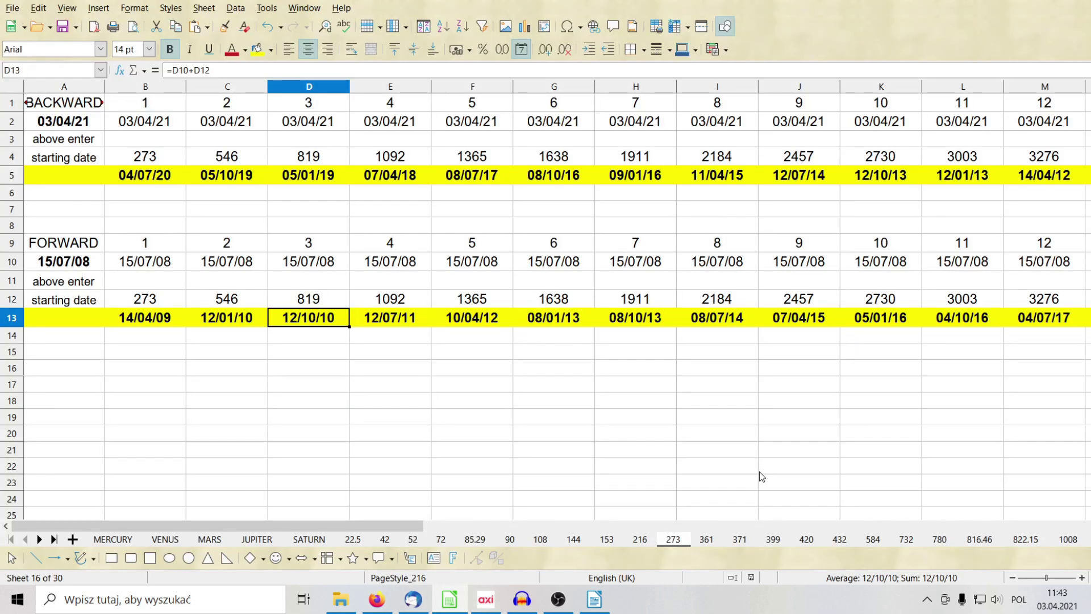
pyautogui.moveTo(396, 530); pyautogui.dragTo(636, 528)
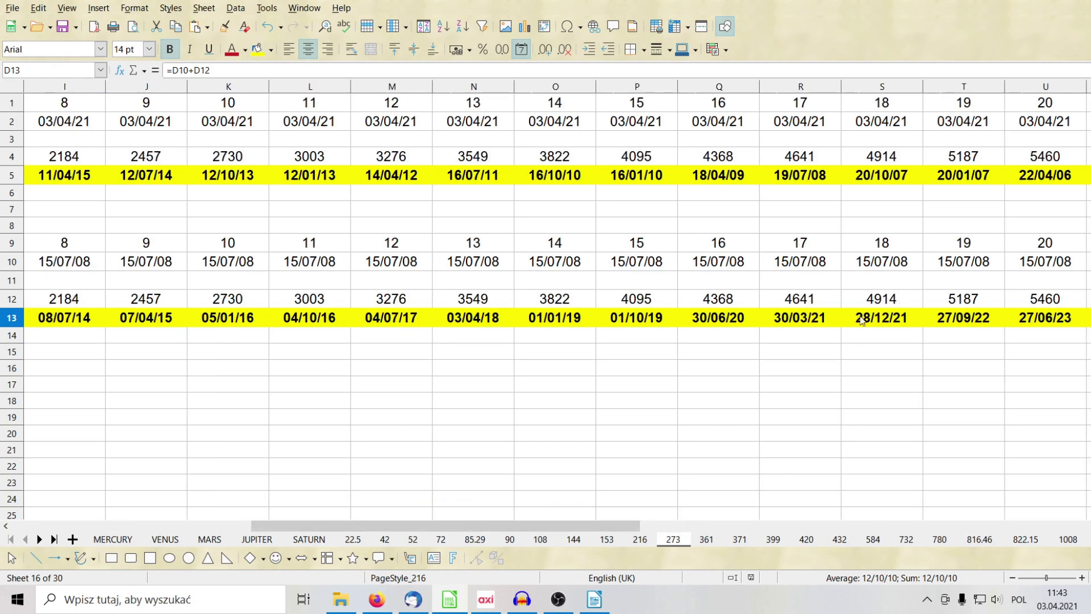
pyautogui.click(814, 322)
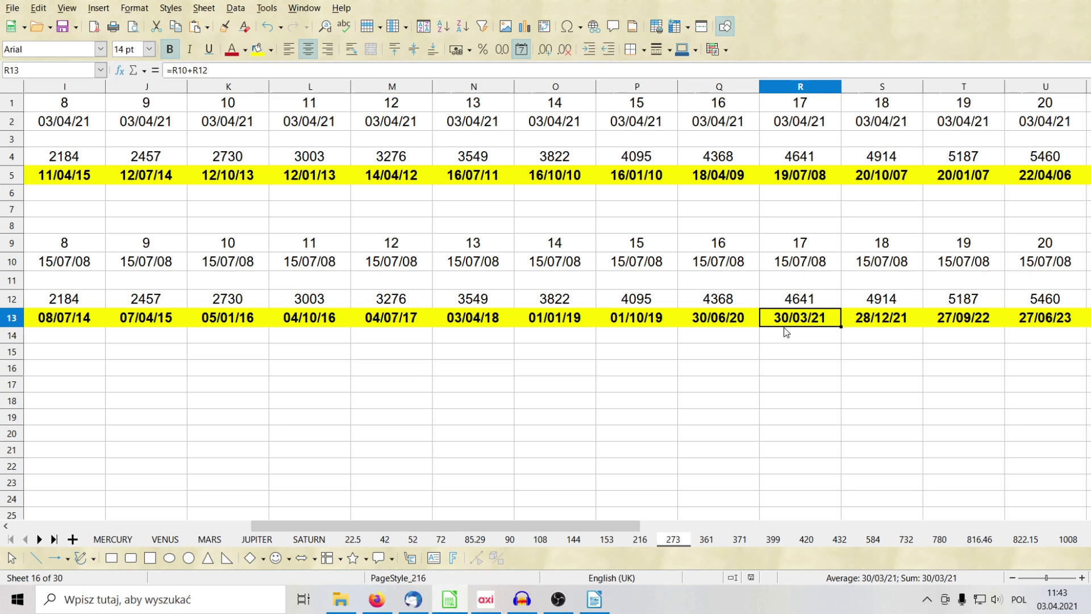
pyautogui.click(883, 322)
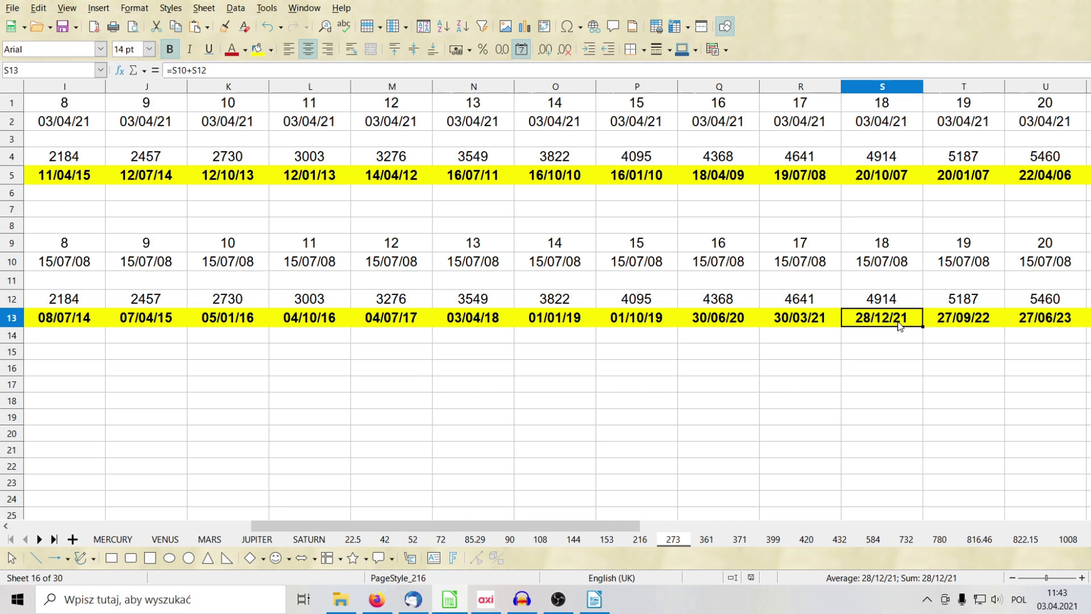
pyautogui.moveTo(484, 530); pyautogui.dragTo(244, 529)
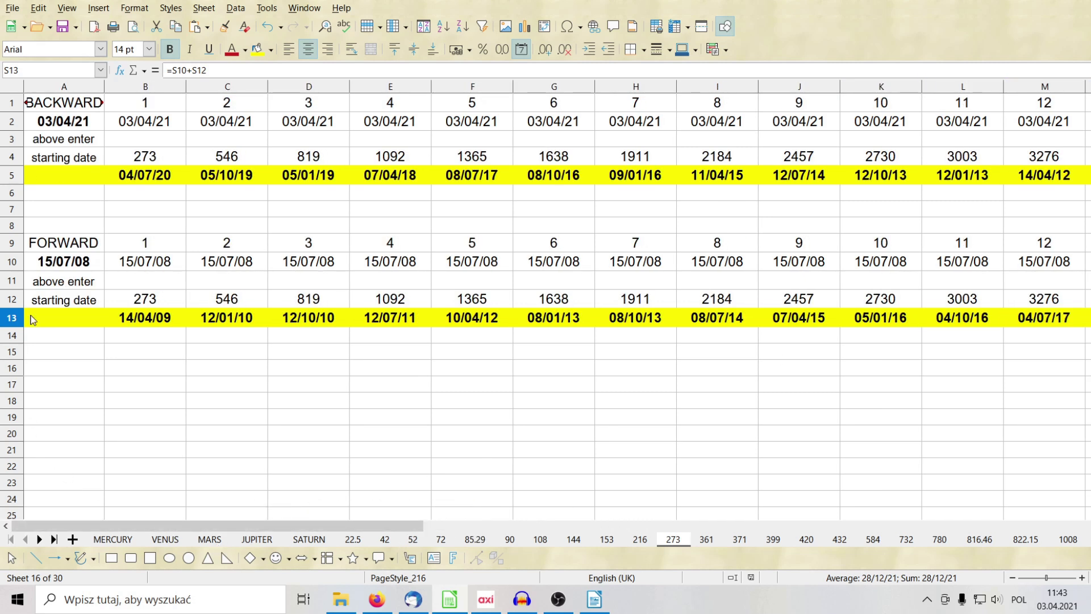